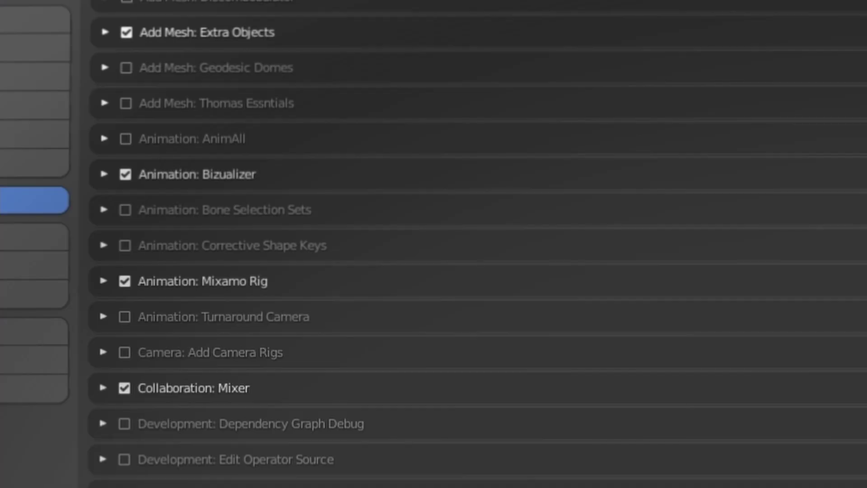
# Bridge the floating plane onto the open box's top rim with LoopTools Bridge
pyautogui.scroll(-20, 451, 244)
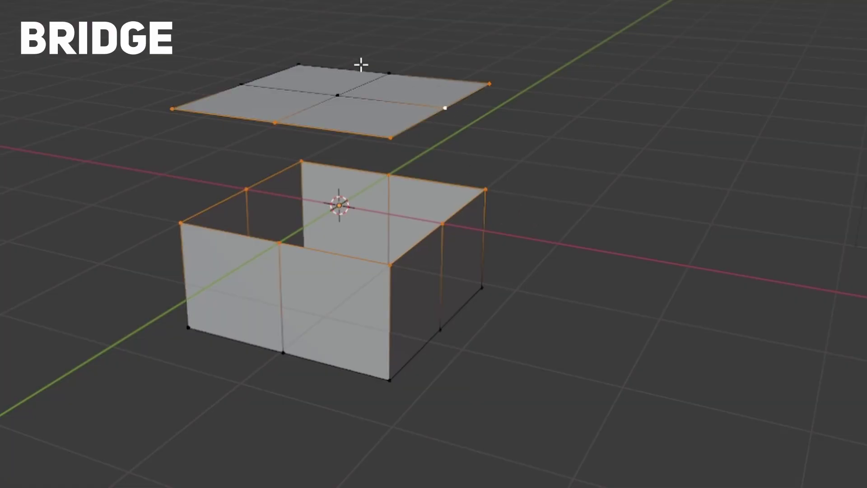
pyautogui.rightClick(488, 148)
pyautogui.moveTo(482, 147)
pyautogui.click(574, 147)
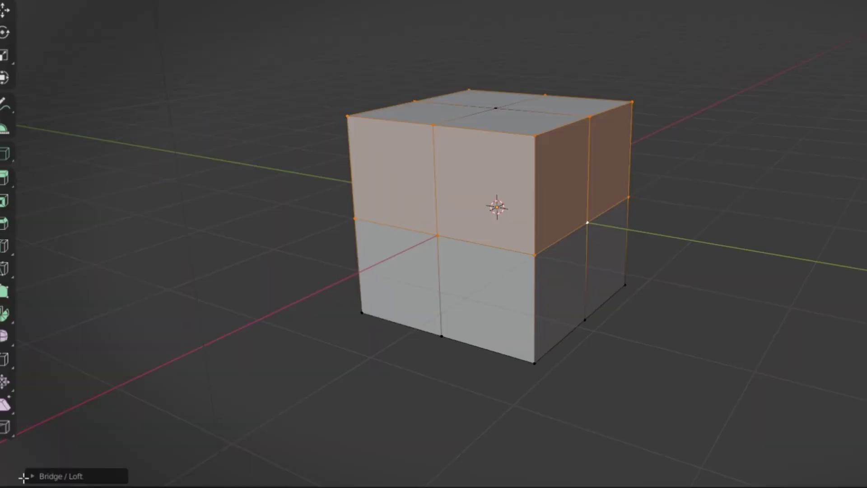
# Raise the bridge's Twist from 1 to 3 in the Bridge/Loft operator panel
pyautogui.click(36, 481)
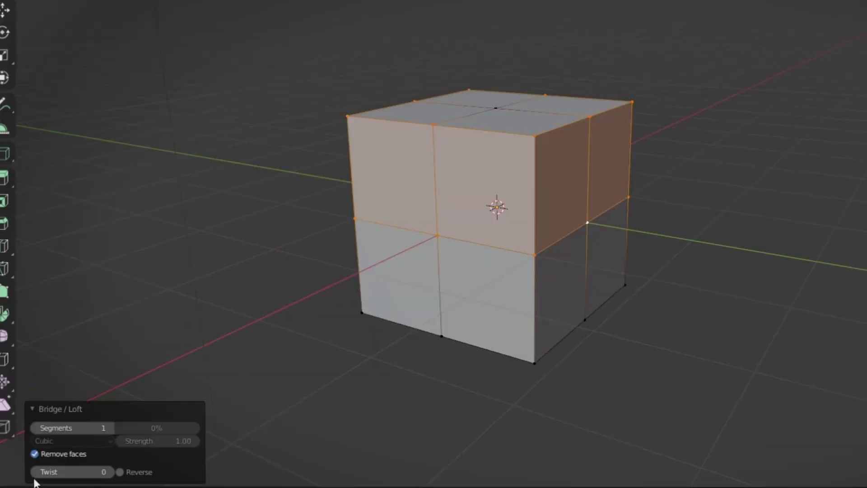
pyautogui.click(110, 472)
pyautogui.click(110, 472)
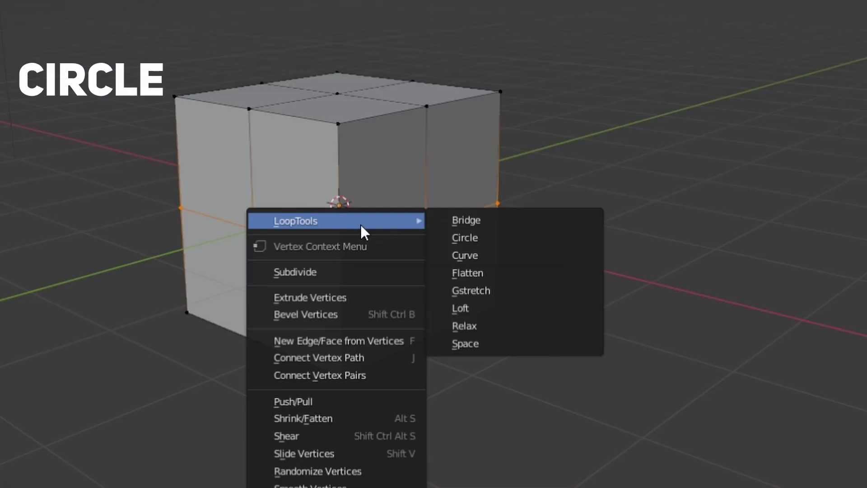
# Round the waist loop into a circle, scale it tighter, and switch to wireframe
pyautogui.click(483, 239)
pyautogui.moveTo(482, 238); pyautogui.dragTo(608, 234, button='middle')
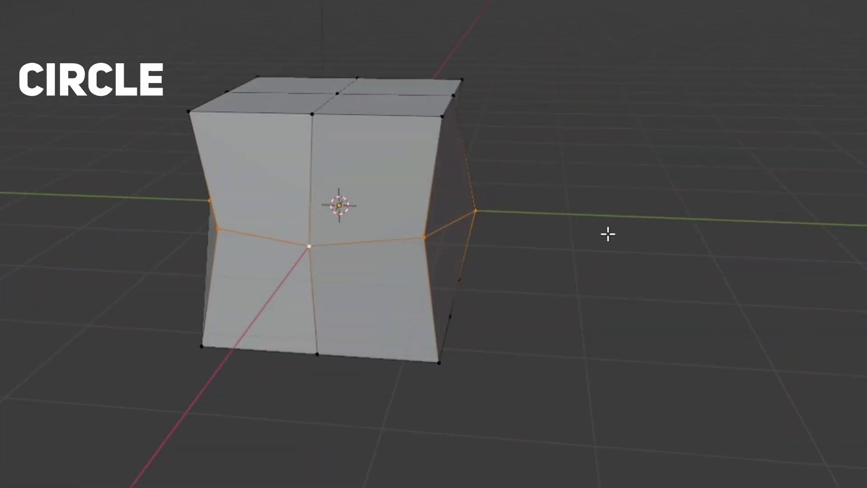
pyautogui.press('s')
pyautogui.click(101, 140)
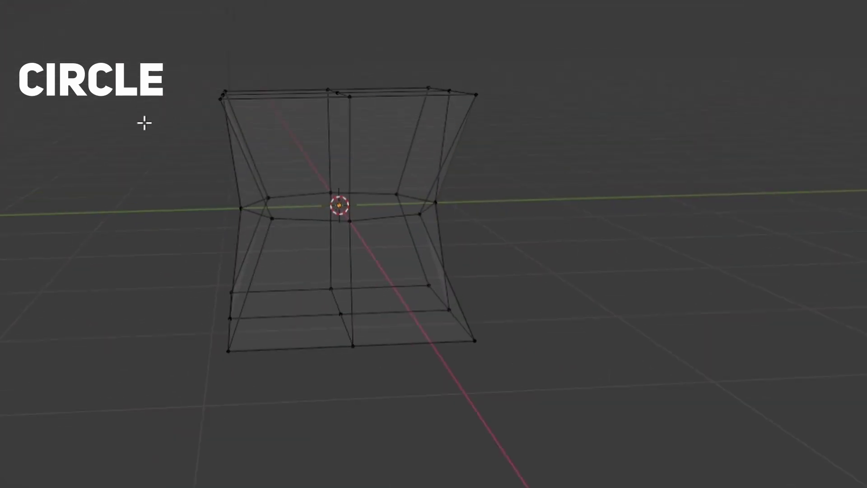
# Select the top edge loop and make it circular with LoopTools Circle in solid shading
pyautogui.keyDown('alt'); pyautogui.click(343, 92); pyautogui.keyUp('alt')
pyautogui.hotkey('shift', 'z')
pyautogui.rightClick(609, 47)
pyautogui.moveTo(609, 47)
pyautogui.click(730, 68)
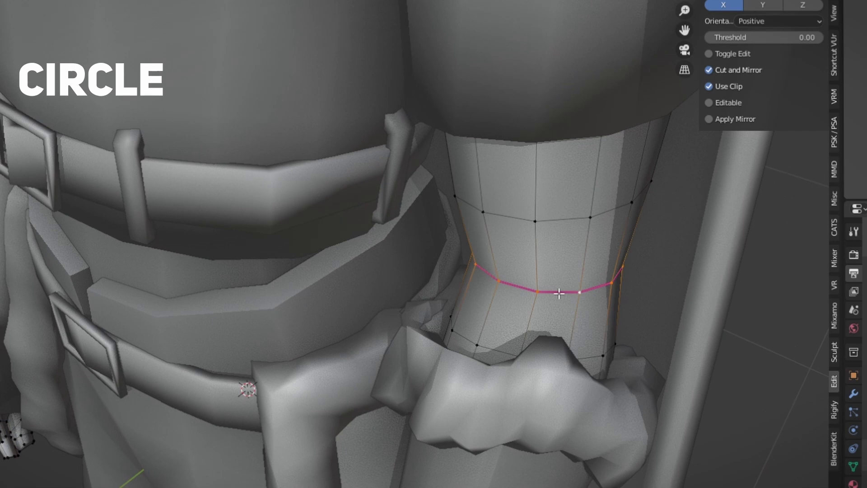
# Make the leg's edge loop circular and scale the bottom loop, inspecting the cylinder
pyautogui.rightClick(495, 218)
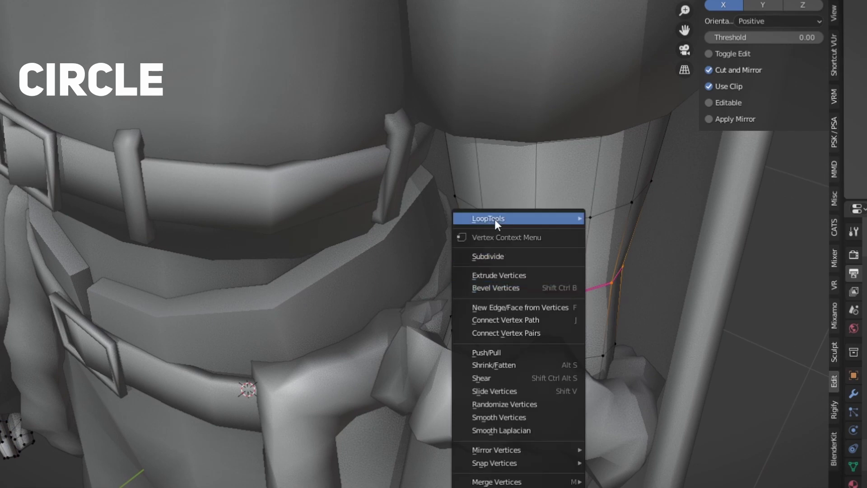
pyautogui.moveTo(520, 219)
pyautogui.click(615, 231)
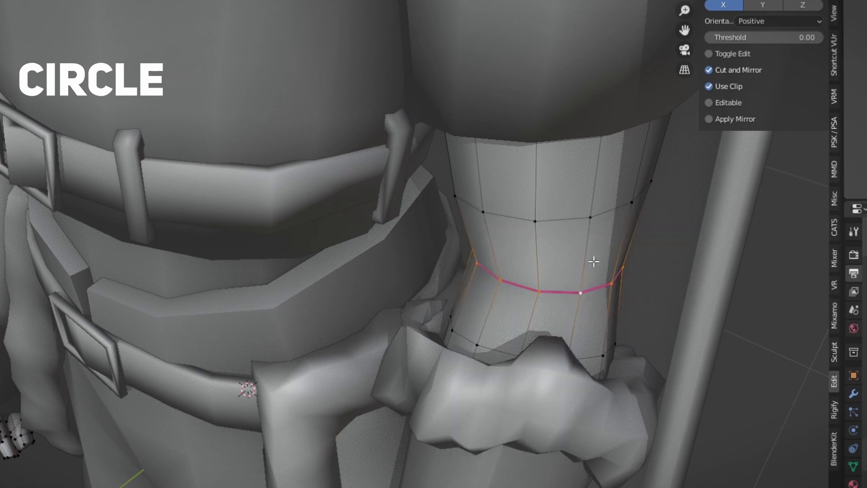
pyautogui.scroll(-5, 434, 244)
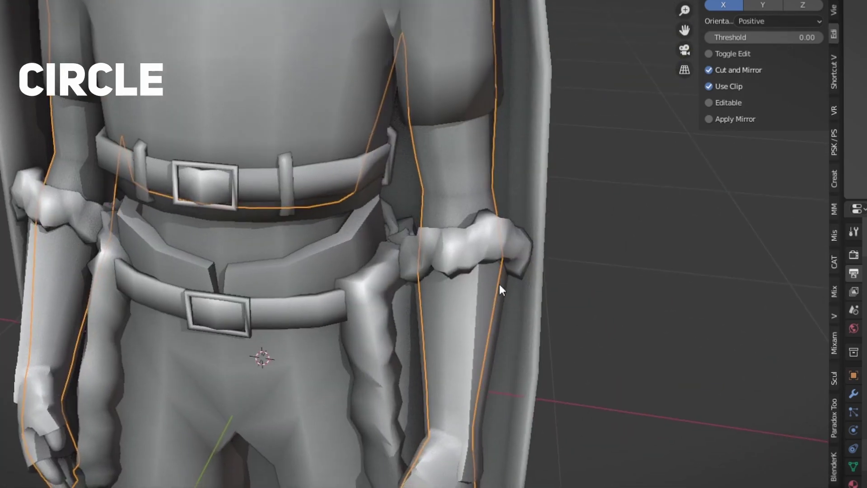
pyautogui.scroll(-3, 518, 210)
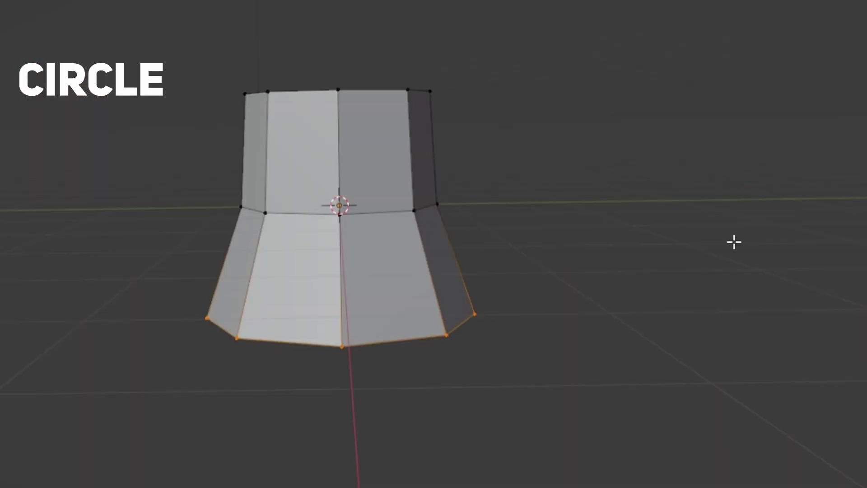
pyautogui.click(670, 283)
pyautogui.moveTo(641, 356); pyautogui.dragTo(488, 306, button='middle')
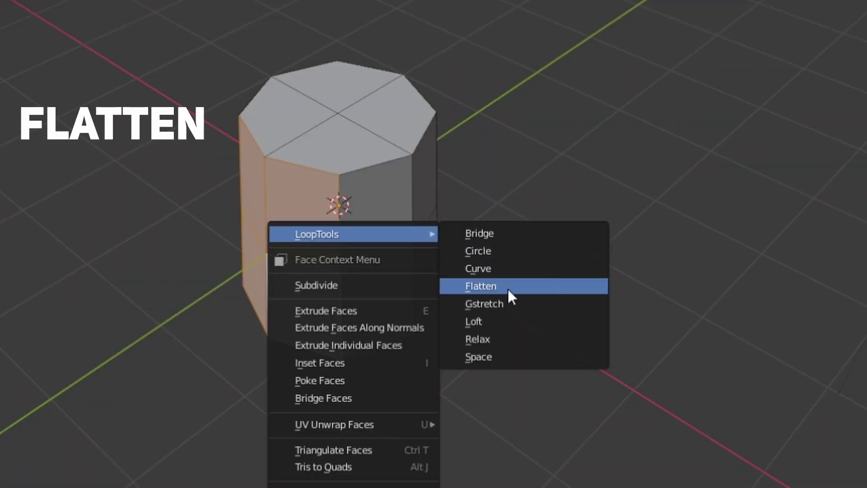
pyautogui.click(508, 286)
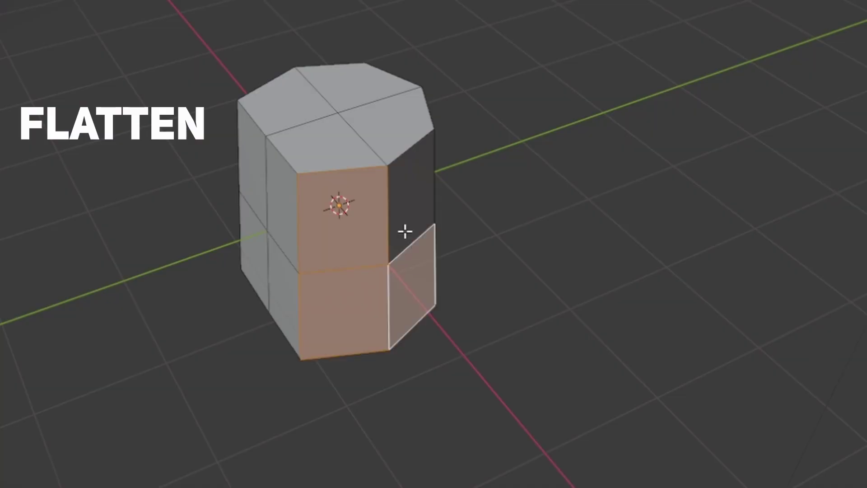
# Apply LoopTools Flatten to the selected side faces of the cylinder
pyautogui.rightClick(406, 232)
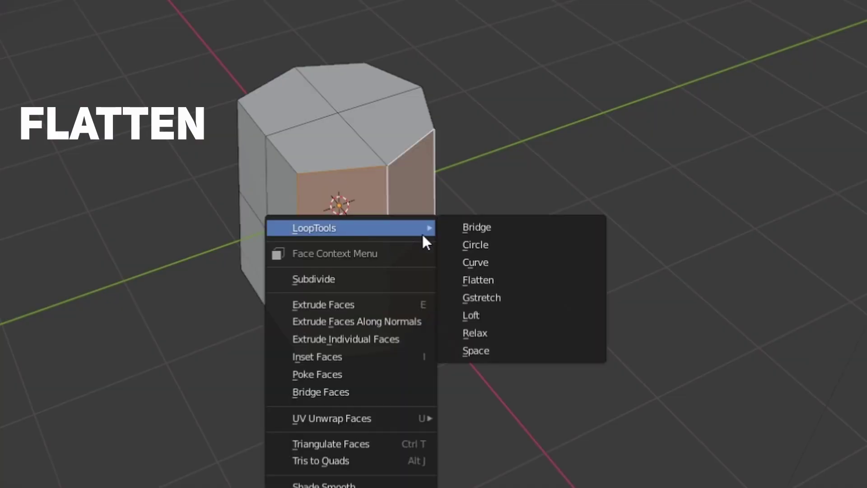
pyautogui.click(497, 279)
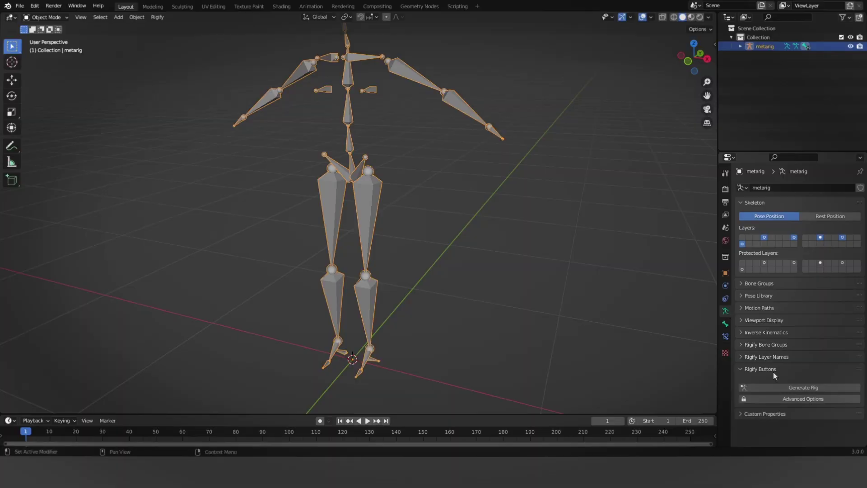
# Generate the rig from the metarig and select its torso control in Pose Mode
pyautogui.click(816, 389)
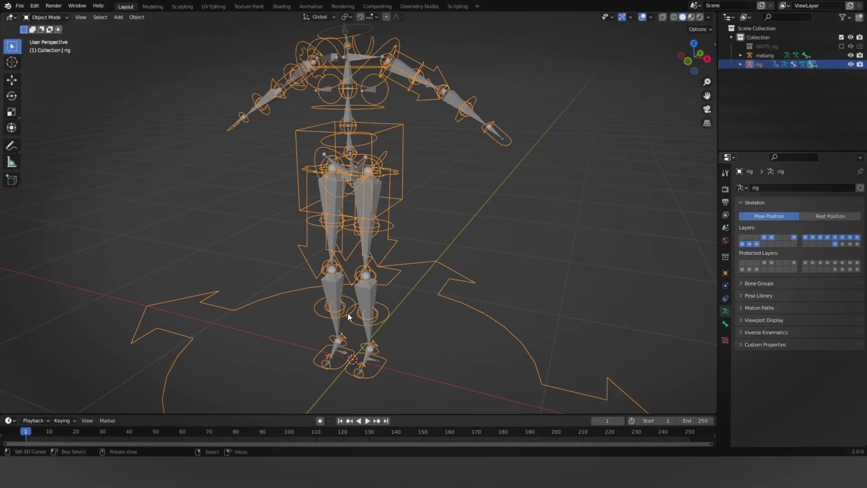
pyautogui.hotkey('ctrl', 'Tab')
pyautogui.click(380, 202)
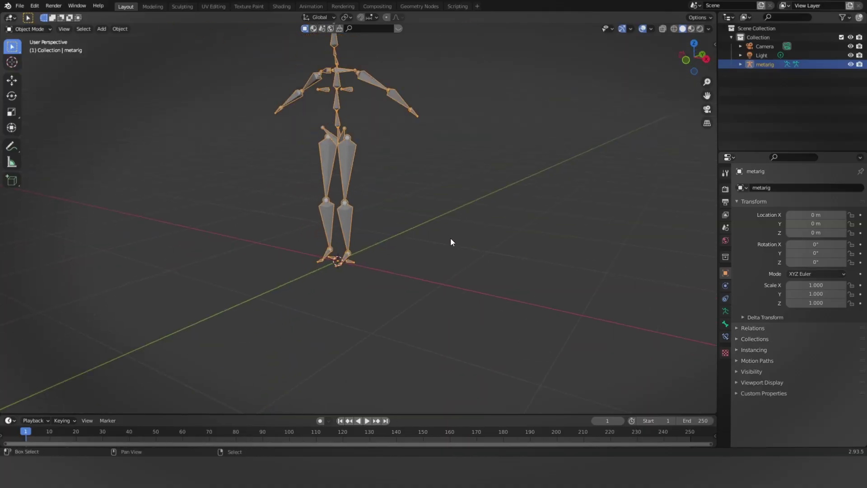
# View the rig from the front via the ` pie, then orbit to an angle
pyautogui.press('`')
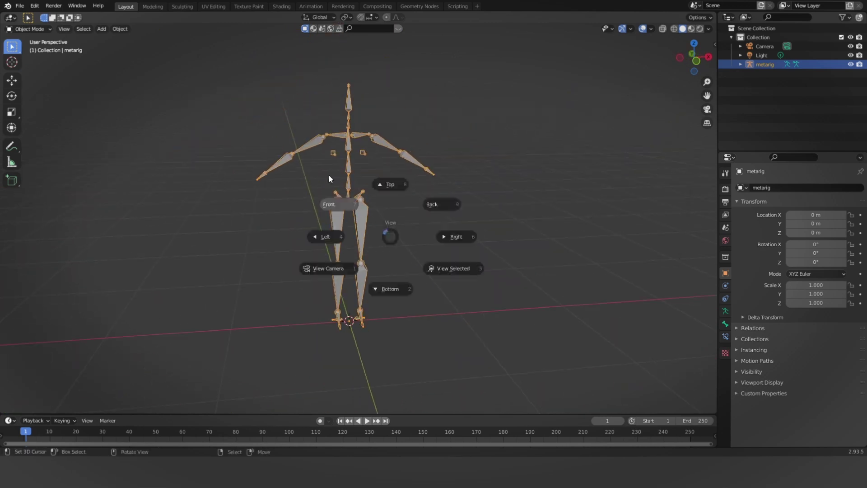
pyautogui.click(328, 175)
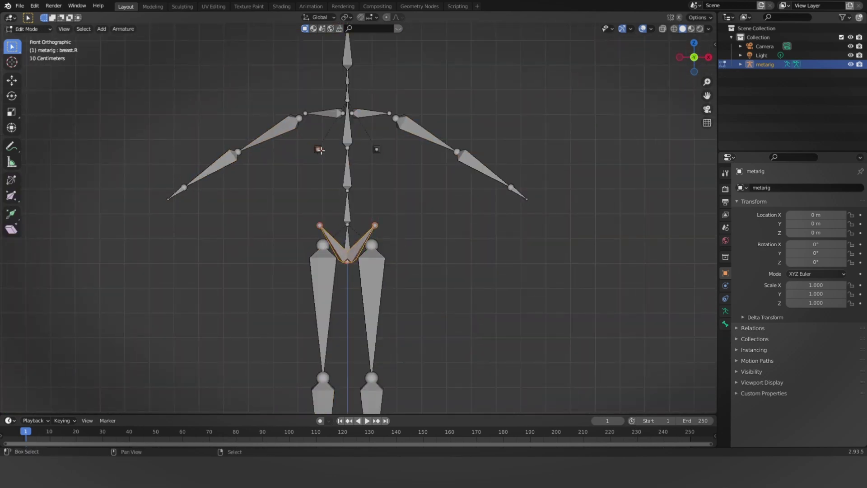
pyautogui.moveTo(338, 150); pyautogui.dragTo(317, 146, button='middle')
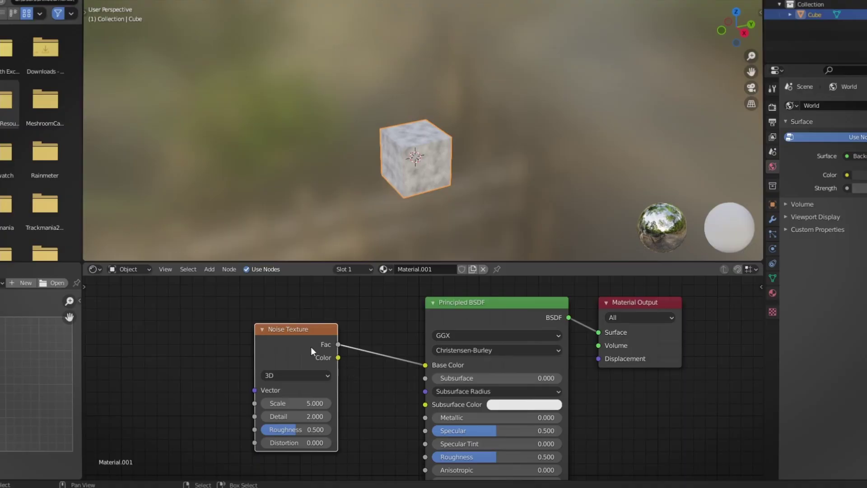
# Preview the Noise Texture Fac output on the cube and recentre the node graph
pyautogui.keyDown('ctrl'); pyautogui.keyDown('shift'); pyautogui.click(310, 341); pyautogui.keyUp('shift'); pyautogui.keyUp('ctrl')
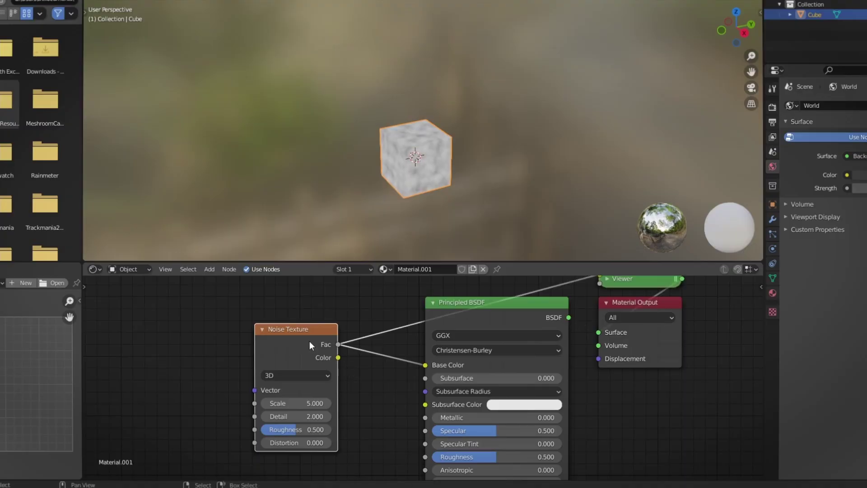
pyautogui.moveTo(239, 357); pyautogui.dragTo(300, 361, button='middle')
pyautogui.scroll(-1, 361, 364)
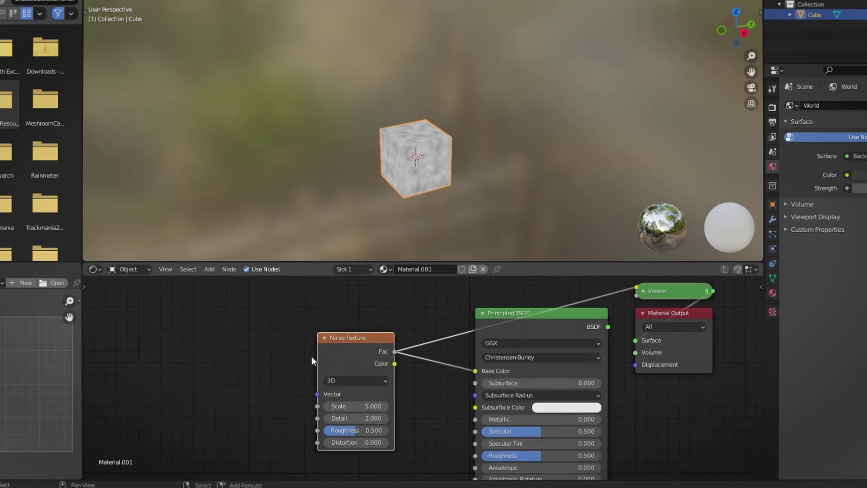
# Add Mapping and Texture Coordinate nodes and a ColorRamp between Noise Texture and Principled BSDF
pyautogui.press('Return')
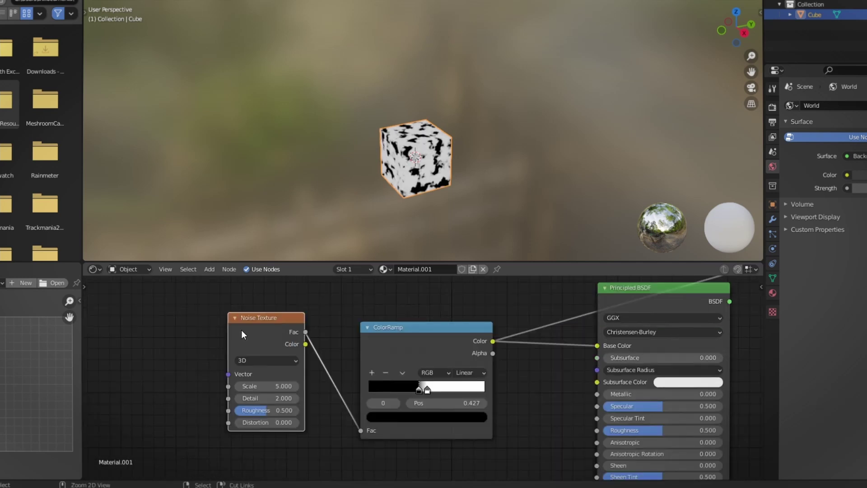
pyautogui.hotkey('ctrl', 't')
pyautogui.moveTo(186, 402); pyautogui.dragTo(288, 405, button='middle')
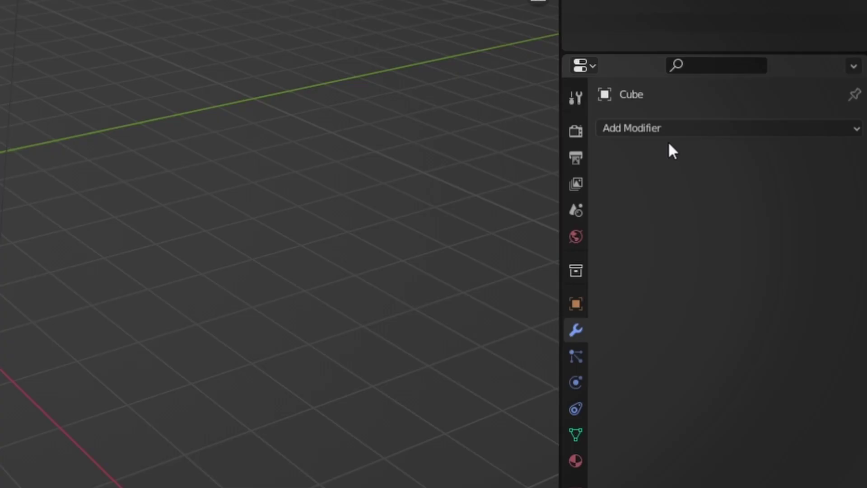
# Add a Mirror modifier to the cube from the Modifier tab's Generate list
pyautogui.click(665, 128)
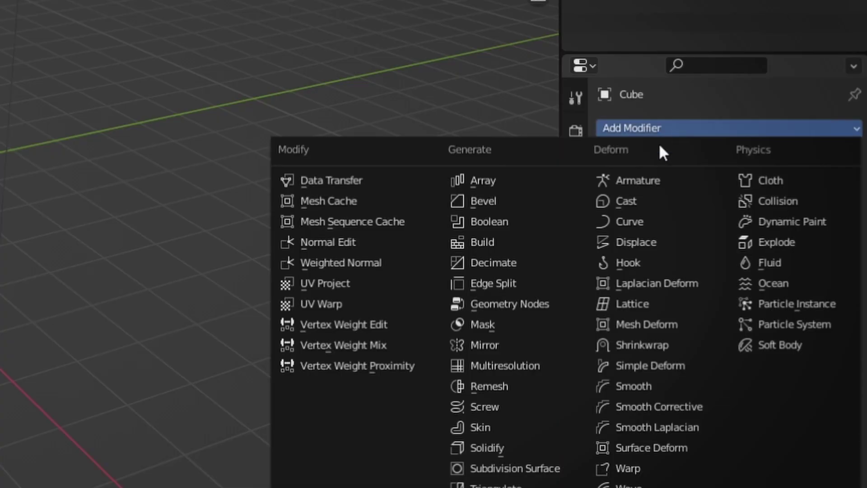
pyautogui.click(514, 344)
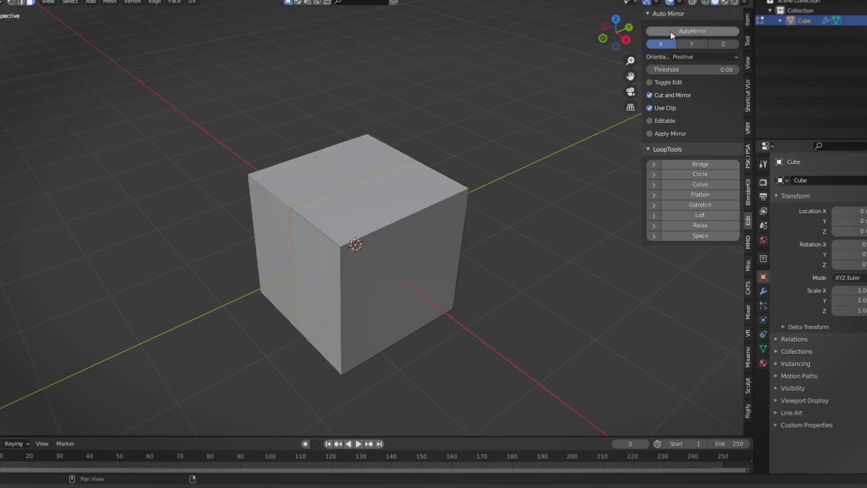
pyautogui.scroll(4, 423, 294)
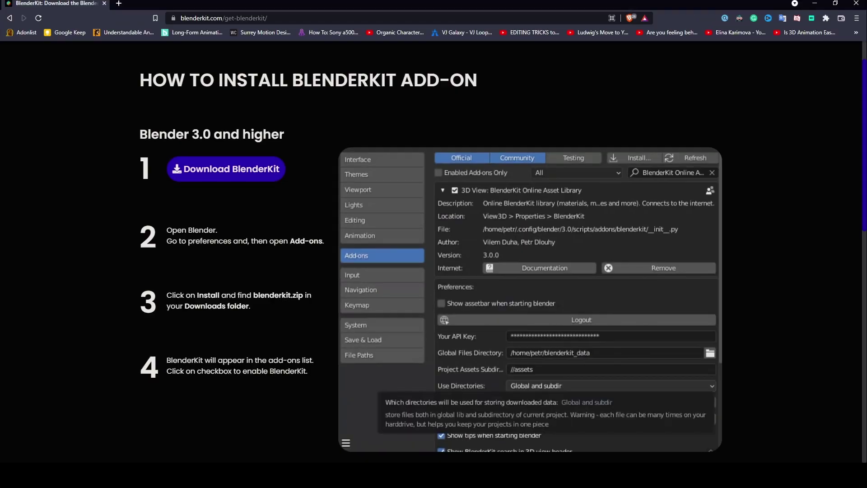
# Scroll the get-blenderkit page down to the 'Blender 2.80 - 2.93' install section
pyautogui.scroll(1, 157, 192)
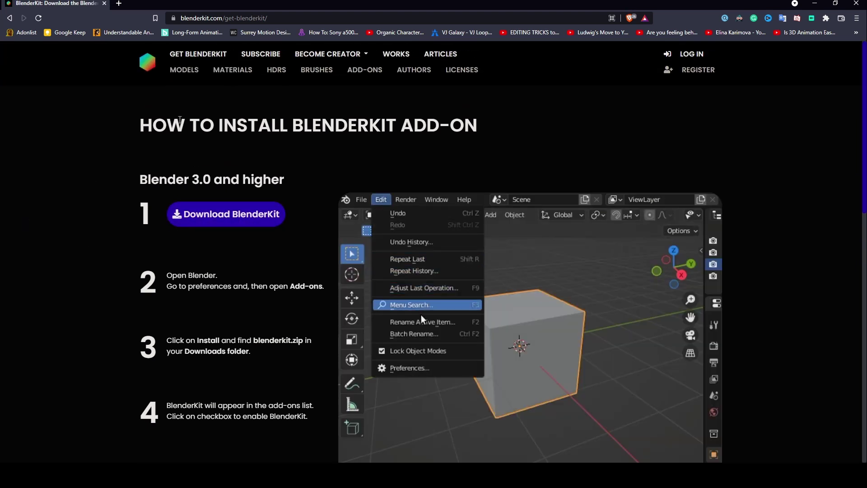
pyautogui.scroll(-6, 135, 209)
pyautogui.scroll(5, 223, 211)
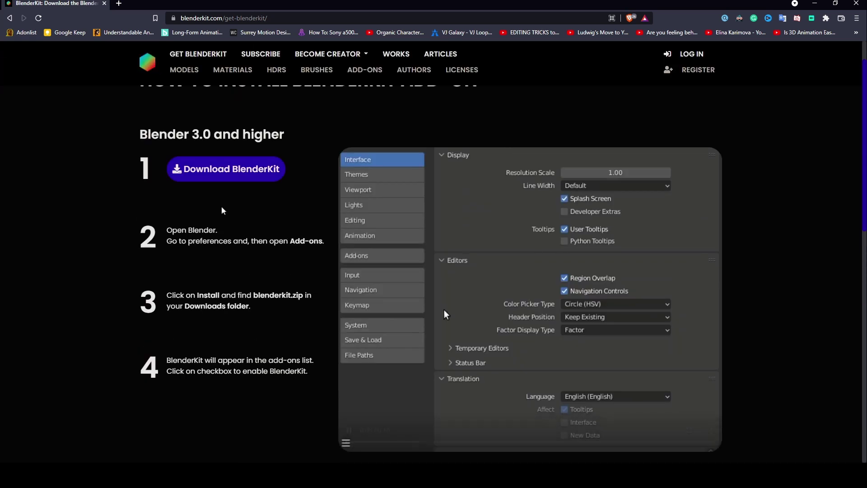
pyautogui.scroll(-5, 414, 255)
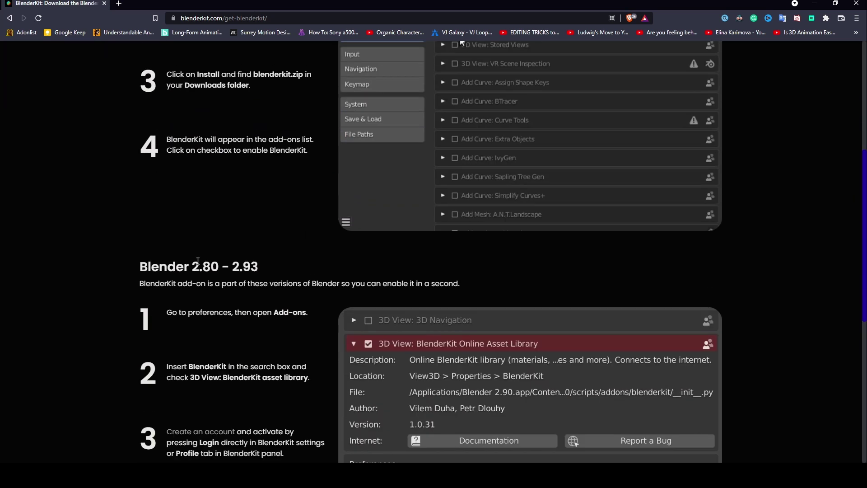
pyautogui.scroll(-3, 417, 231)
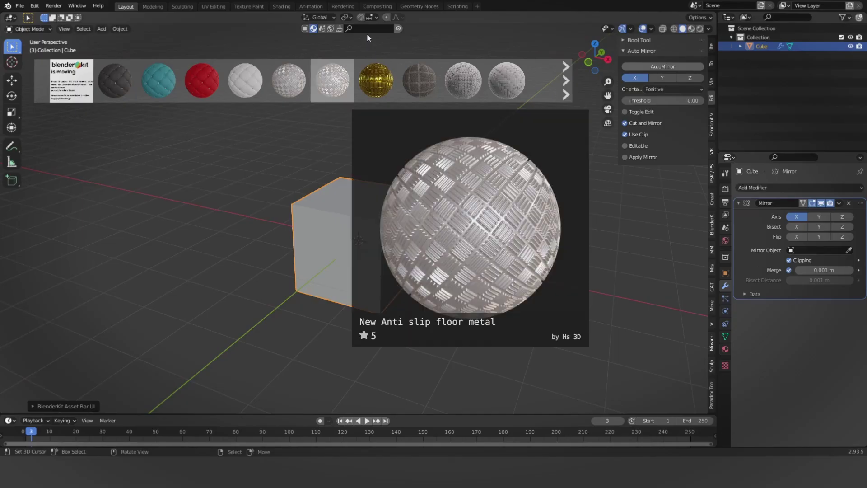
# Search BlenderKit for 'wood' and apply the Wood material to the cube
pyautogui.click(370, 28)
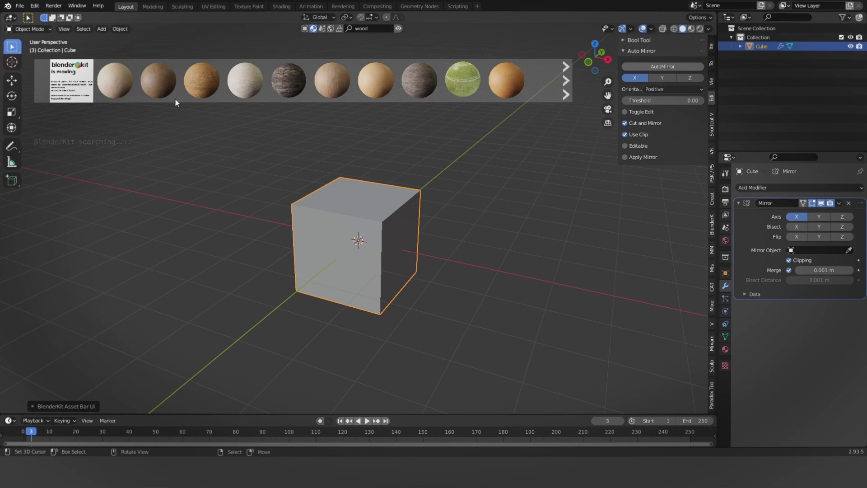
pyautogui.moveTo(335, 82)
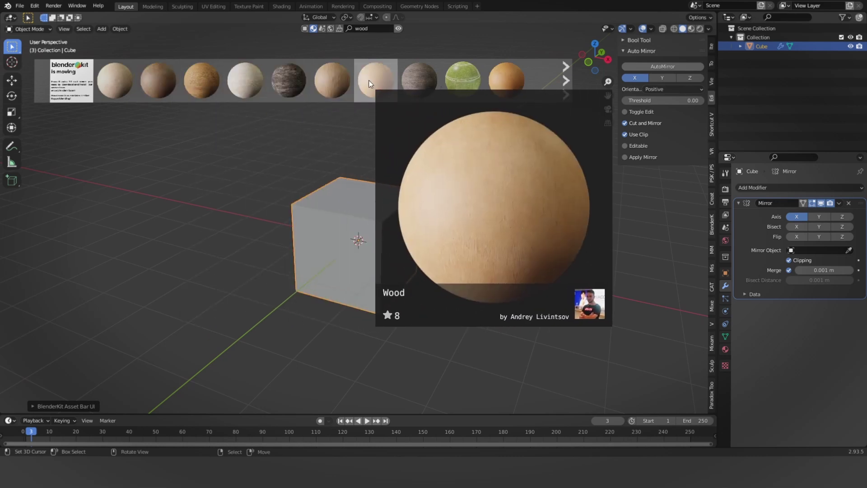
pyautogui.click(375, 82)
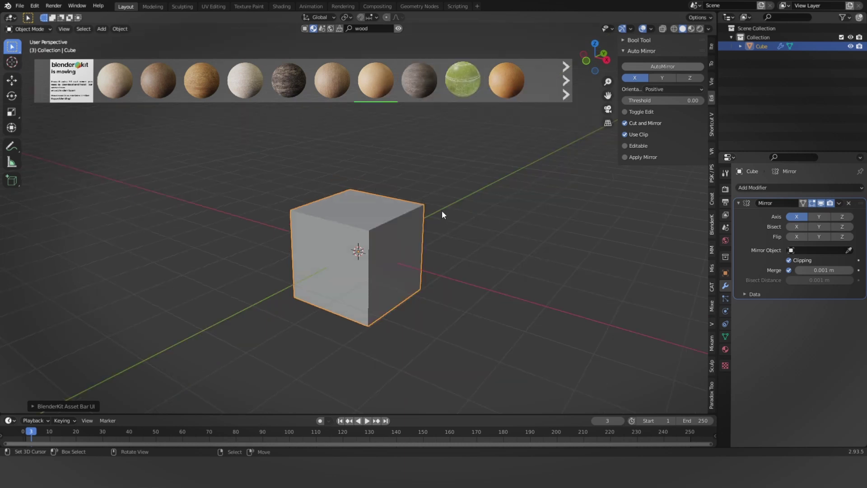
pyautogui.scroll(4, 456, 279)
pyautogui.moveTo(551, 317); pyautogui.dragTo(396, 288, button='middle')
pyautogui.scroll(4, 417, 302)
pyautogui.scroll(-5, 418, 302)
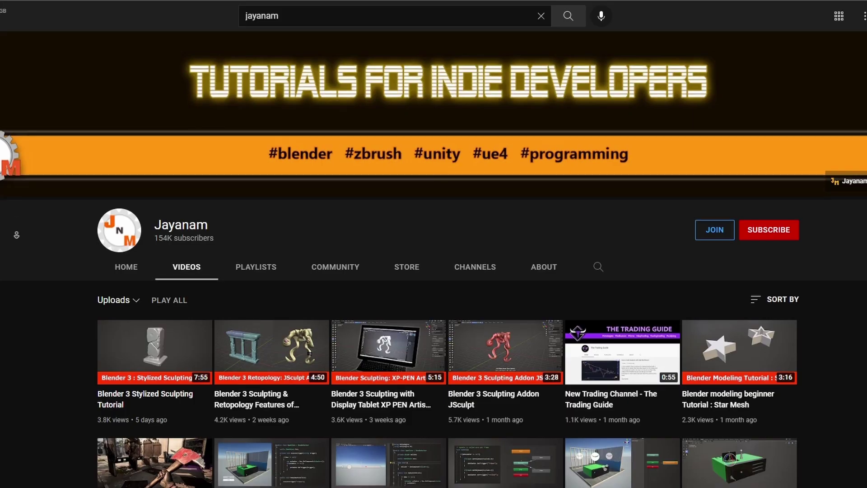
# Show the shortcut_VUr repo's Download ZIP option, then start Shortcut VUr on the wood cube
pyautogui.scroll(-3, 18, 271)
pyautogui.scroll(-15, 18, 271)
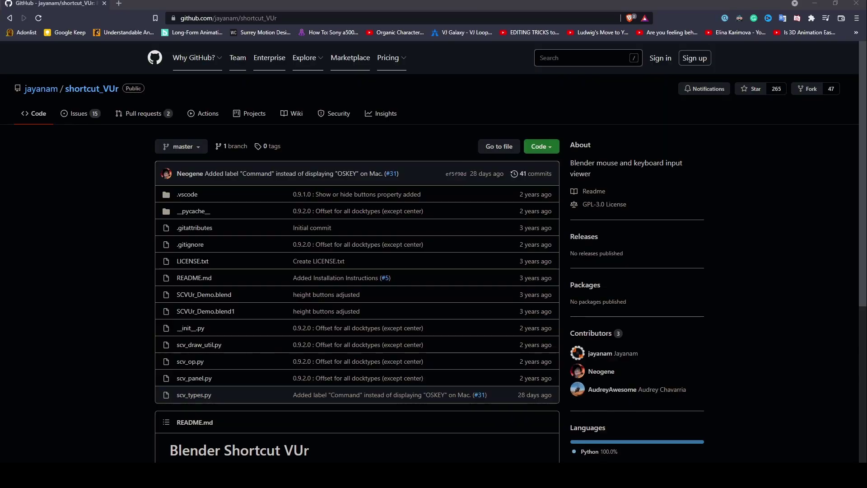
pyautogui.scroll(-3, 77, 247)
pyautogui.scroll(3, 78, 247)
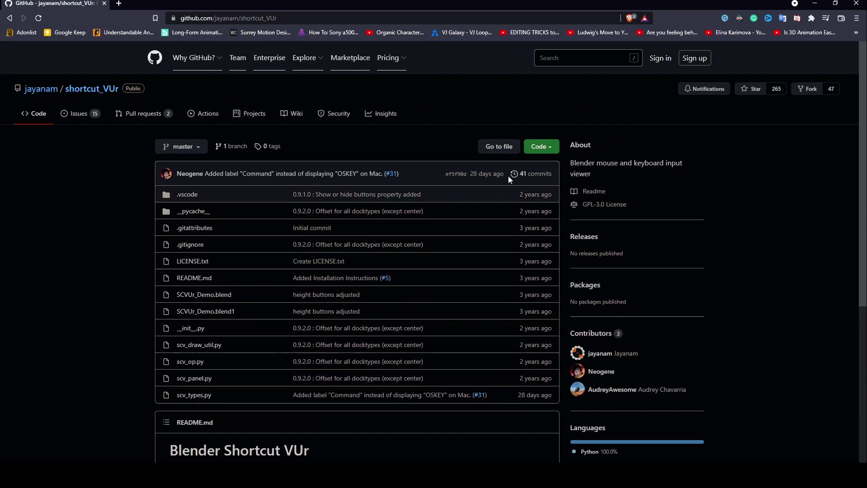
pyautogui.click(542, 147)
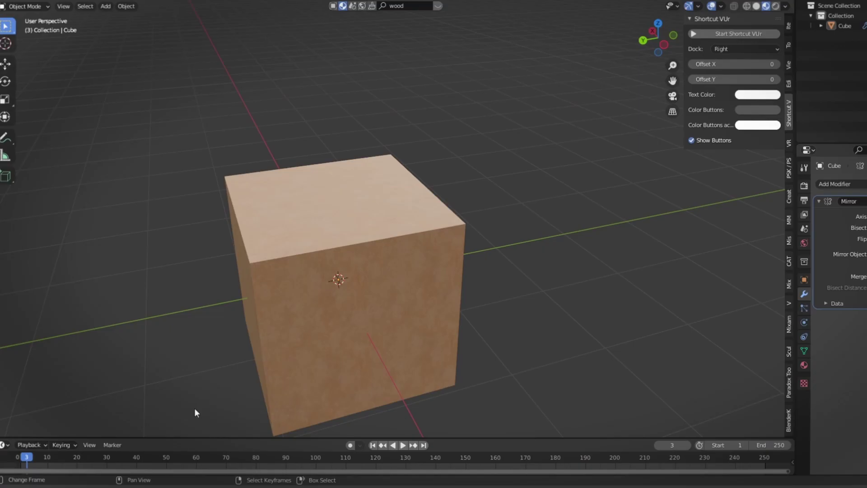
pyautogui.moveTo(195, 413); pyautogui.dragTo(623, 272, button='middle')
pyautogui.click(714, 34)
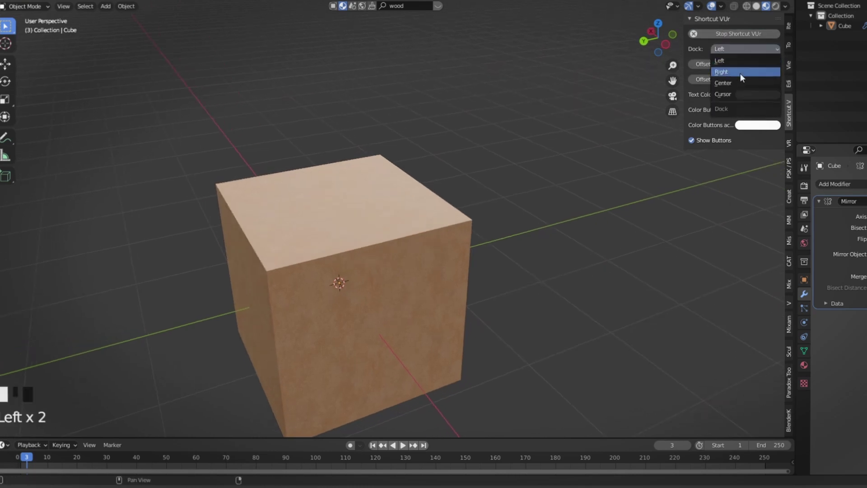
# Dock the Shortcut VUr display at Center and change its active button colour to blue, then red
pyautogui.click(729, 82)
pyautogui.click(758, 79)
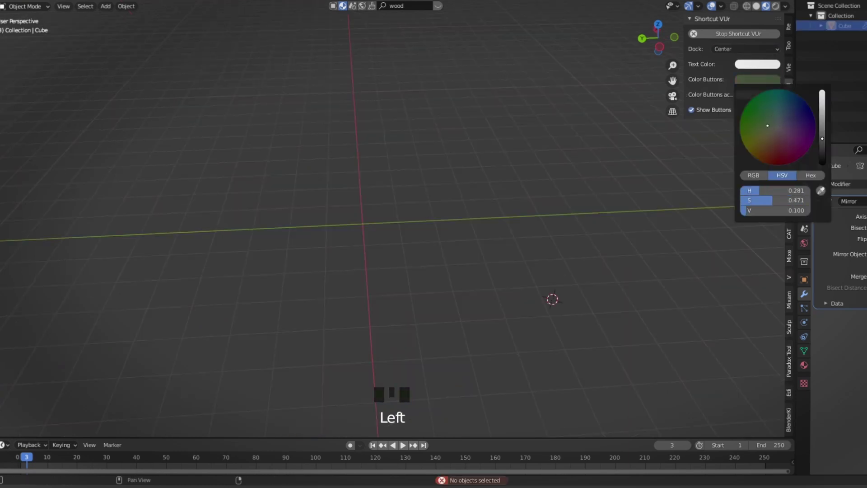
pyautogui.click(759, 96)
pyautogui.click(753, 94)
pyautogui.click(771, 122)
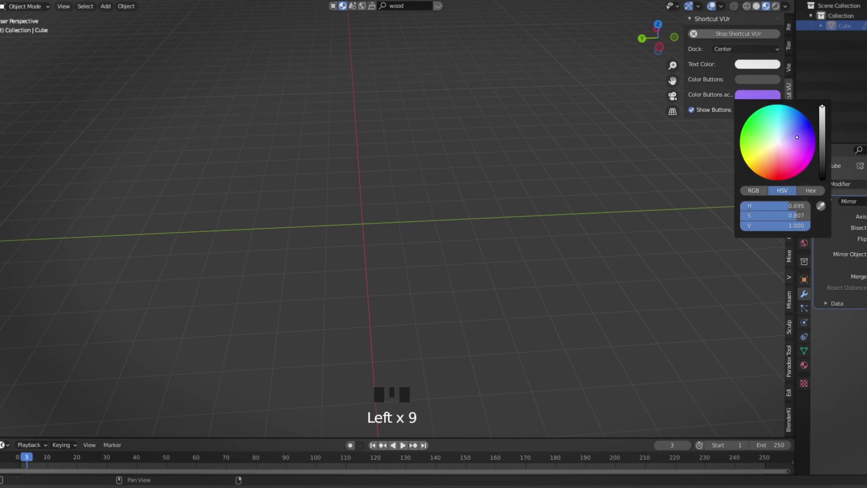
pyautogui.click(755, 94)
pyautogui.click(776, 146)
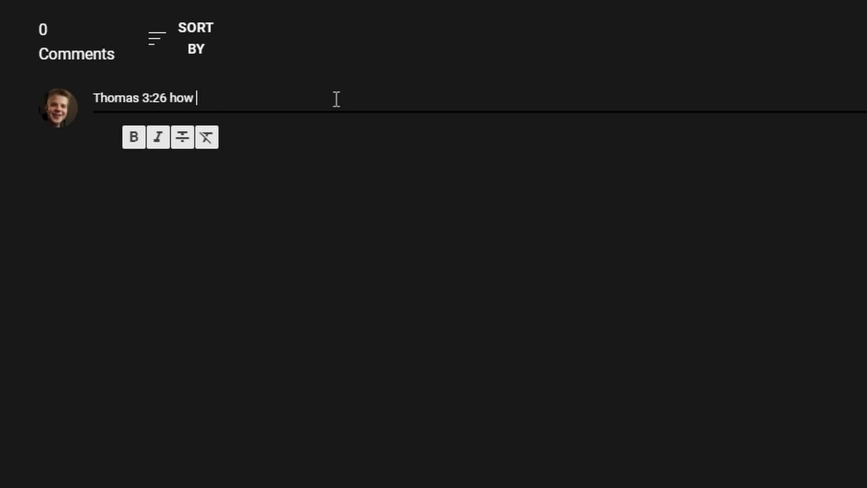